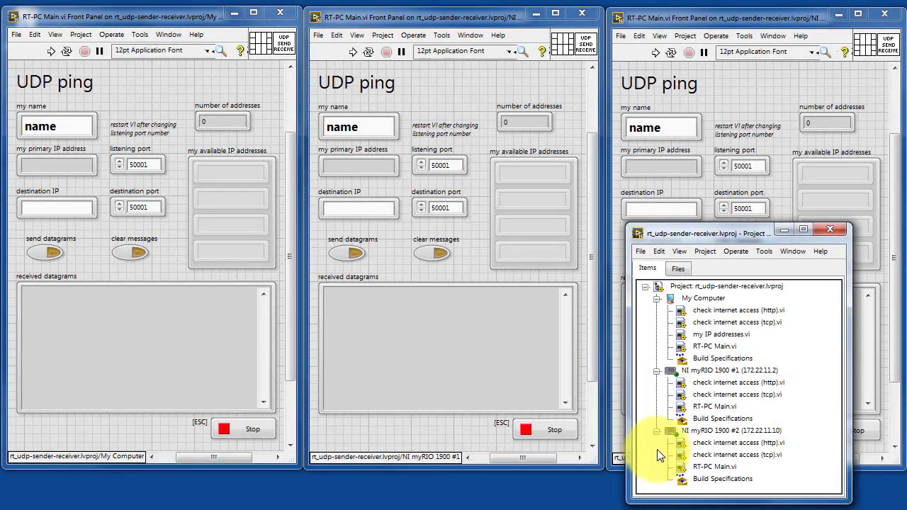
Locate the main VIs for the PC, myRIO #1 and myRIO #2 in the project window.
{"action": "left_click", "coordinate": [713, 346]}
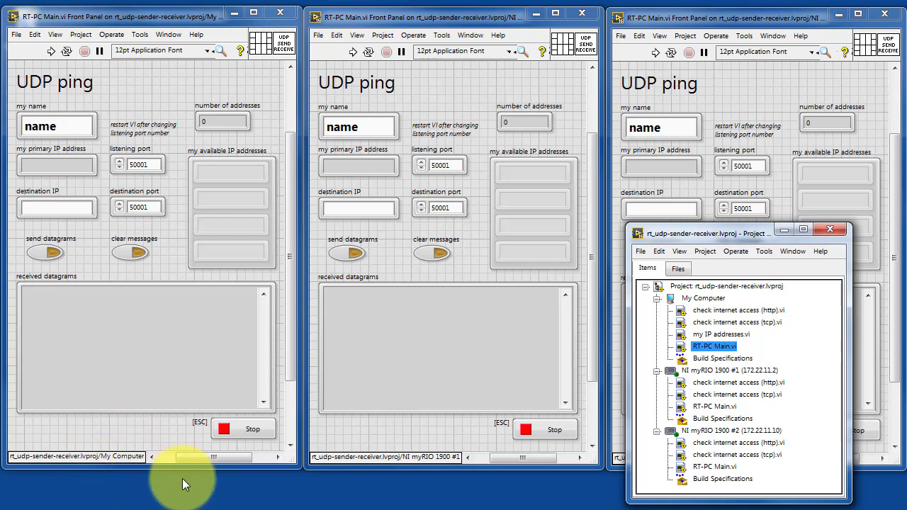
{"action": "left_click", "coordinate": [256, 486]}
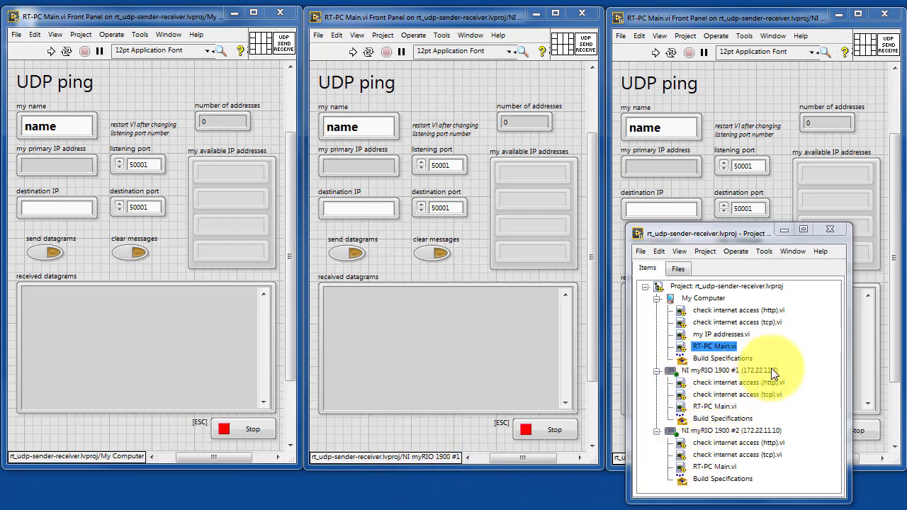
{"action": "left_click", "coordinate": [712, 406]}
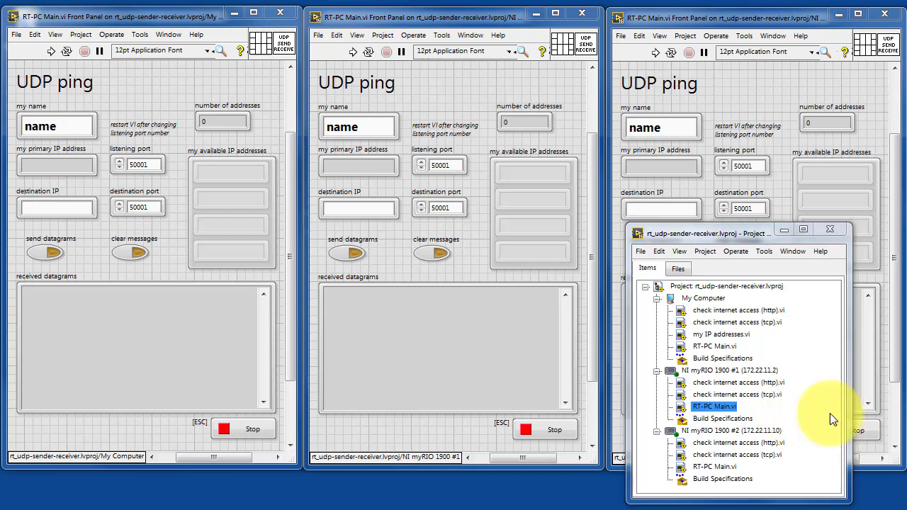
{"action": "left_click_drag", "start_coordinate": [758, 228], "coordinate": [763, 161]}
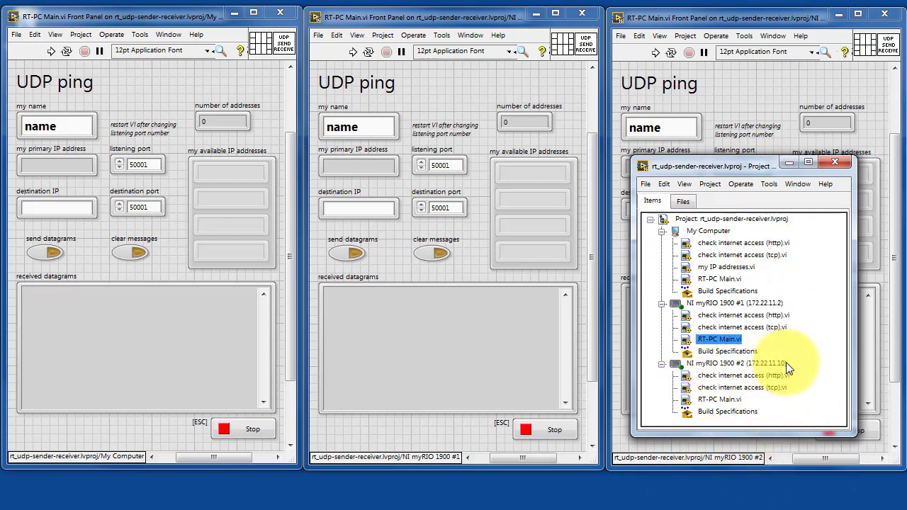
{"action": "left_click", "coordinate": [737, 400]}
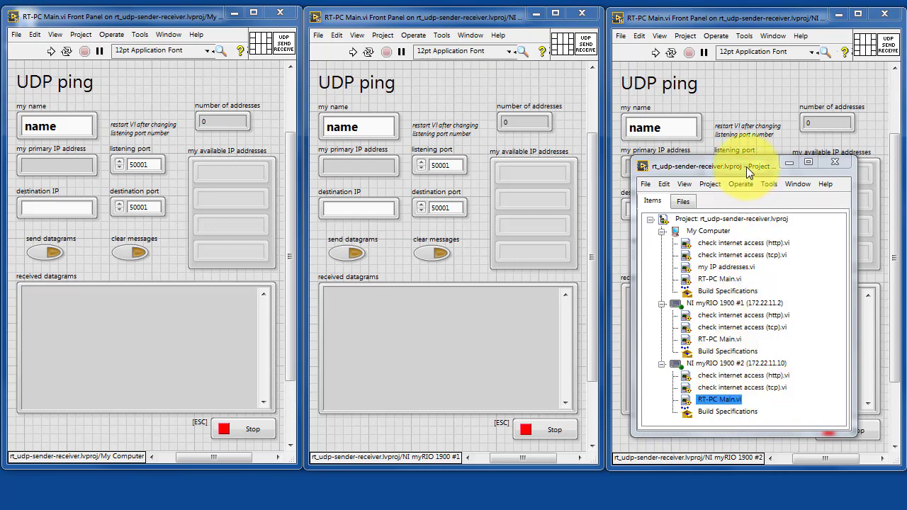
{"action": "left_click_drag", "start_coordinate": [746, 166], "coordinate": [750, 223]}
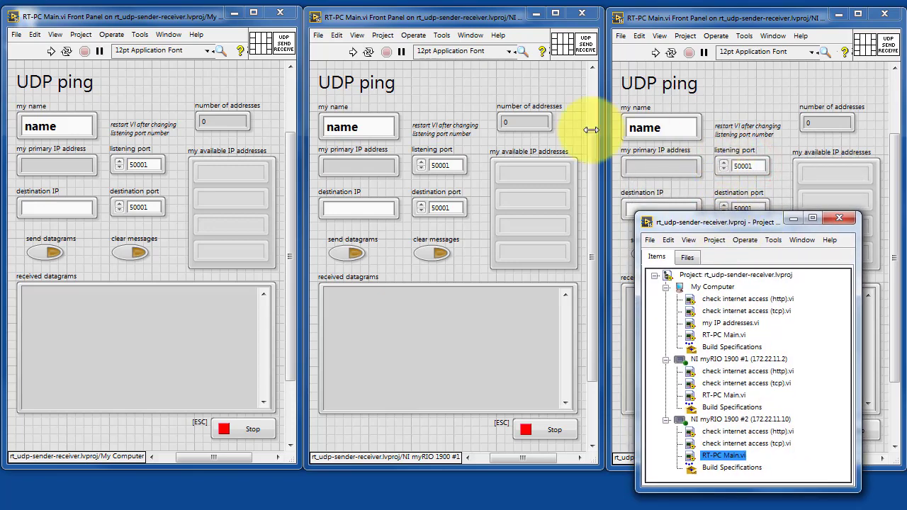
Run the UDP ping VIs on the PC, myRIO #1 and myRIO #2.
{"action": "left_click", "coordinate": [52, 50]}
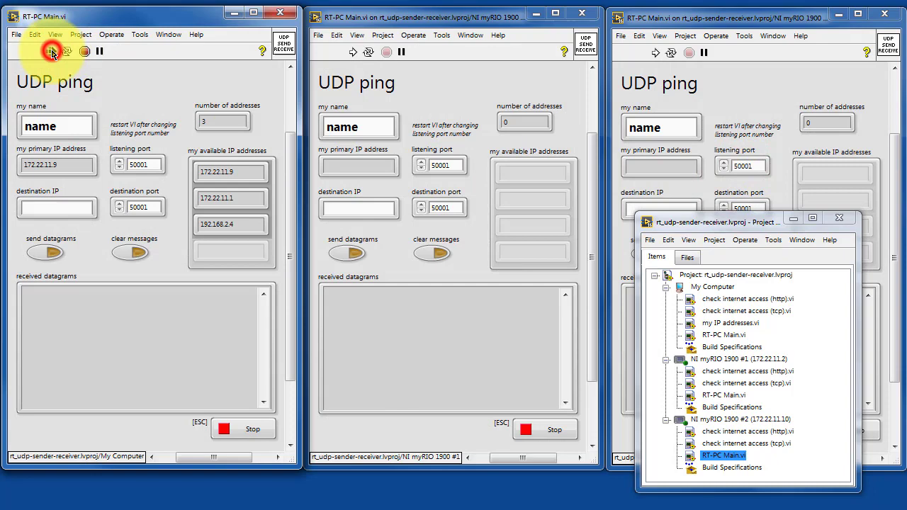
{"action": "left_click", "coordinate": [353, 52]}
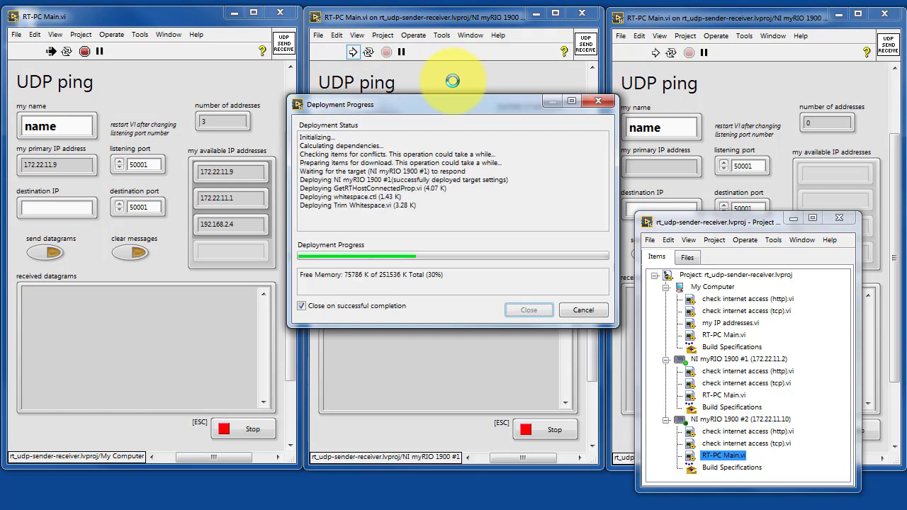
{"action": "left_click", "coordinate": [663, 18]}
{"action": "left_click", "coordinate": [656, 53]}
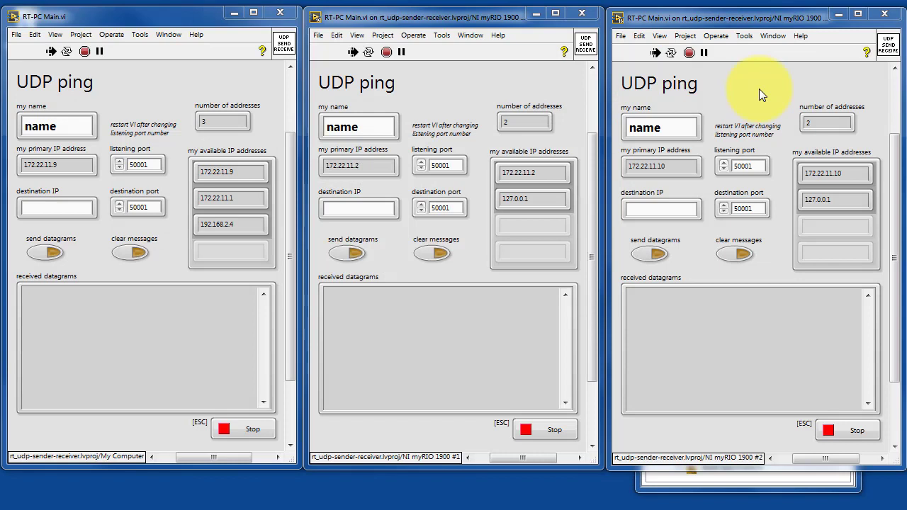
Enter PC, RIO1 and RIO2 in the 'my name' fields of the three panels.
{"action": "double_click", "coordinate": [43, 127]}
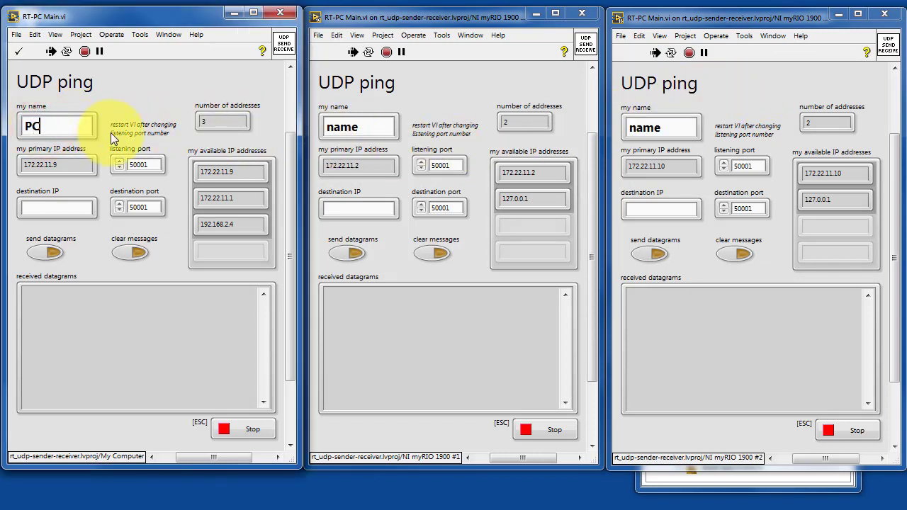
{"action": "type", "text": "PC"}
{"action": "double_click", "coordinate": [342, 126]}
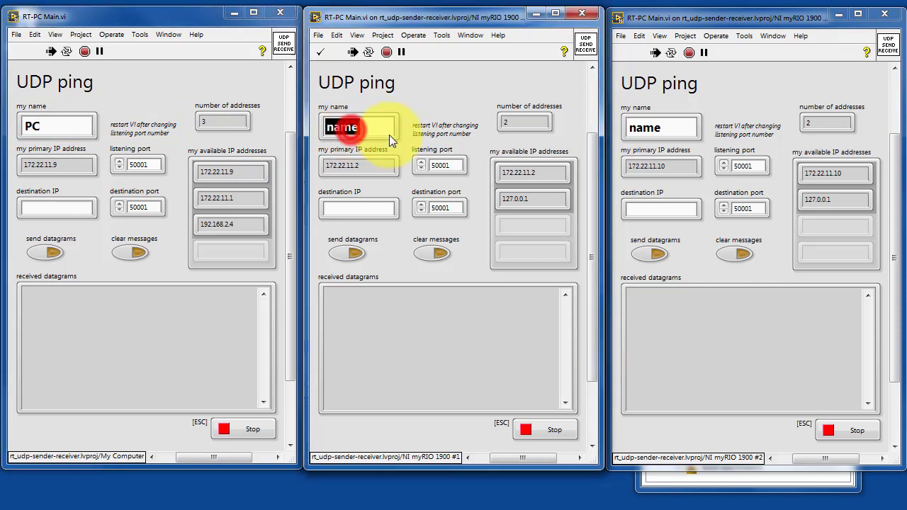
{"action": "type", "text": "RIO1"}
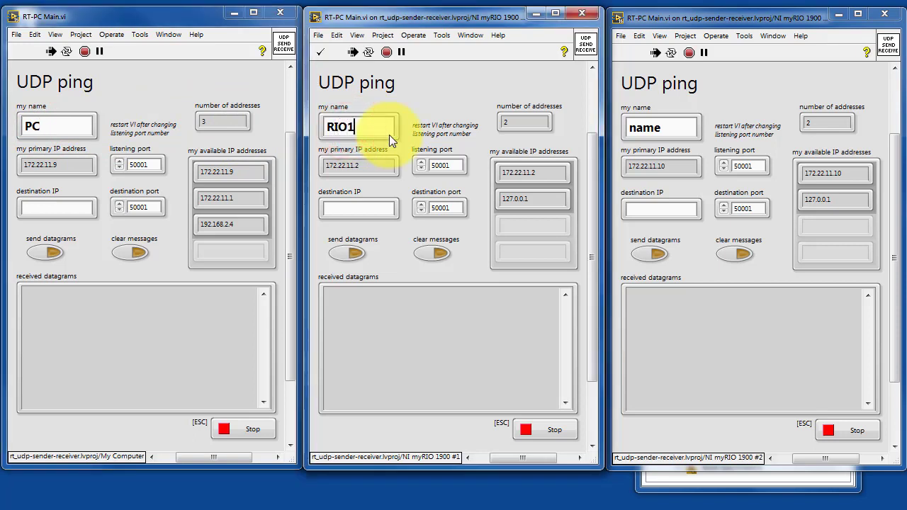
{"action": "double_click", "coordinate": [648, 128]}
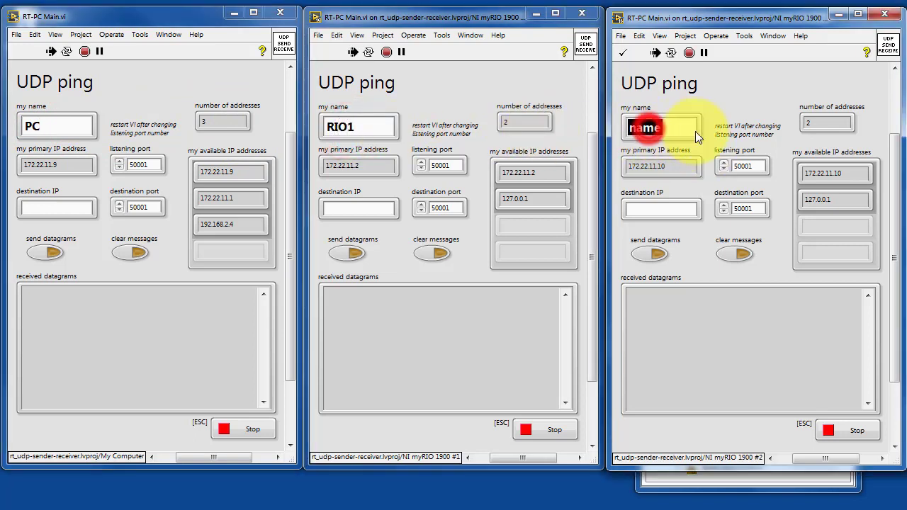
{"action": "type", "text": "RIO2"}
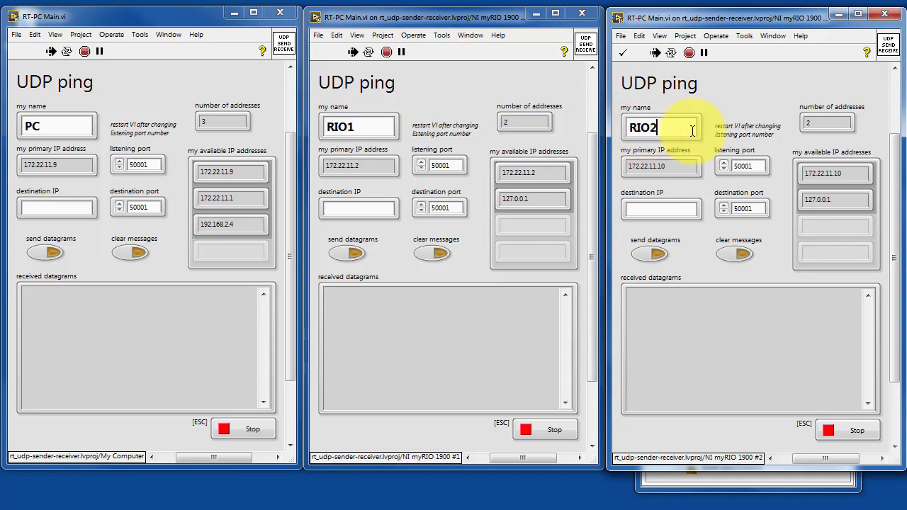
{"action": "key", "text": "Return"}
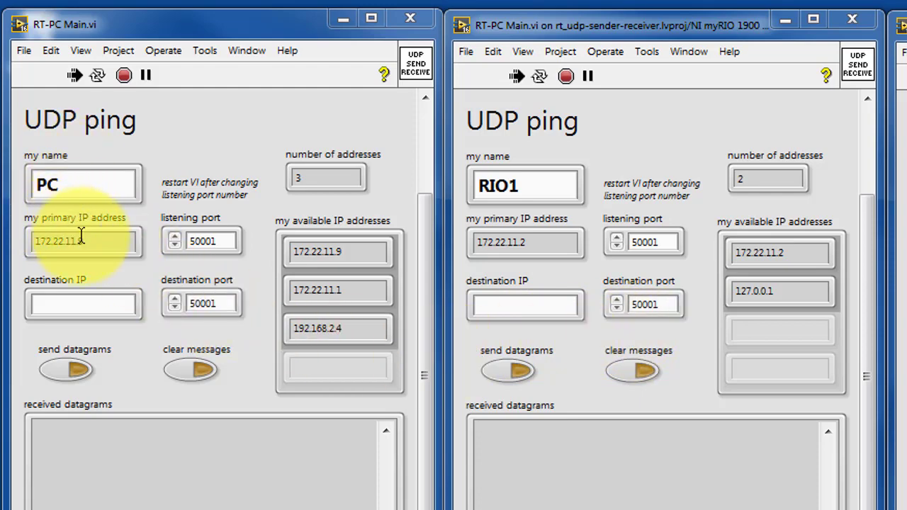
Copy the PC's 172.22.11.9 into RIO1's destination IP, try sending, and dismiss Error 59.
{"action": "left_click_drag", "start_coordinate": [85, 241], "coordinate": [32, 247]}
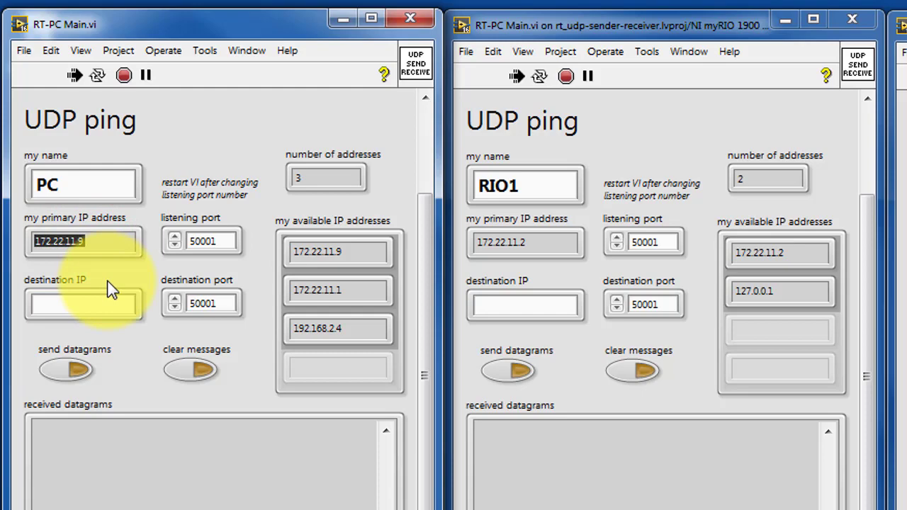
{"action": "key", "text": "ctrl+c"}
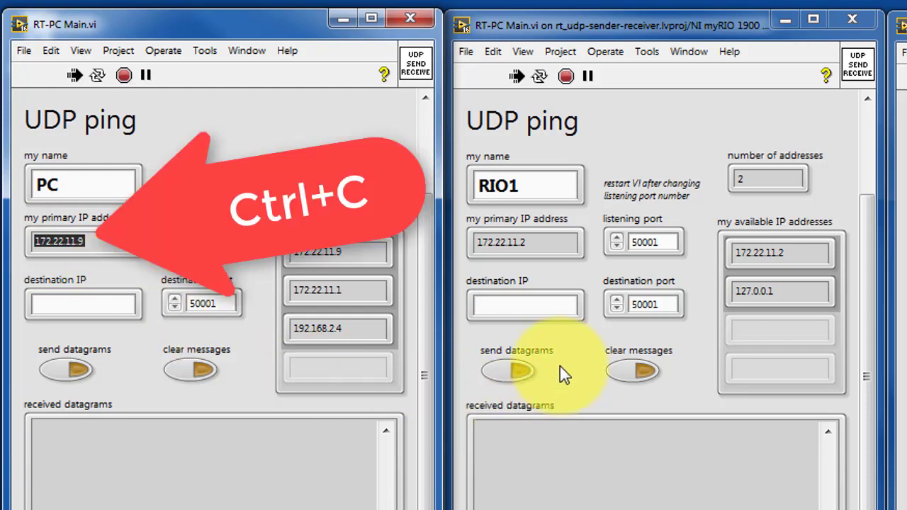
{"action": "left_click", "coordinate": [544, 306]}
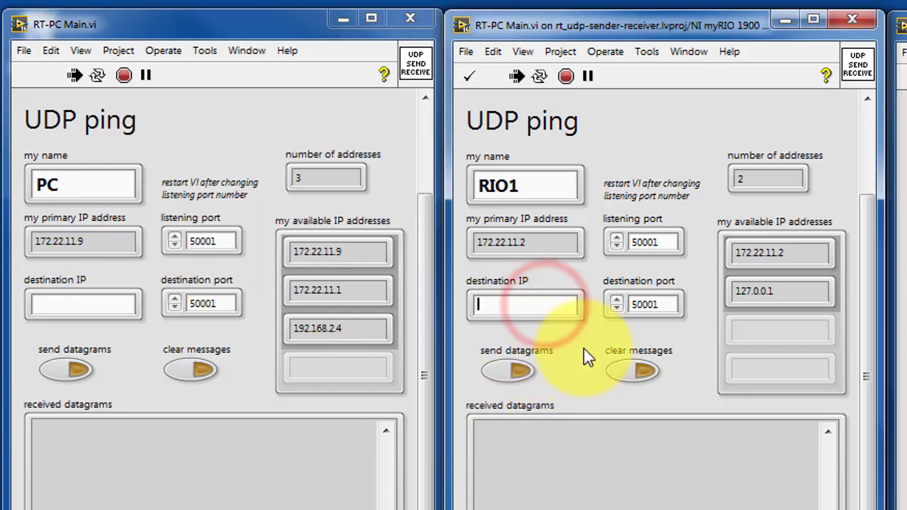
{"action": "key", "text": "ctrl+v"}
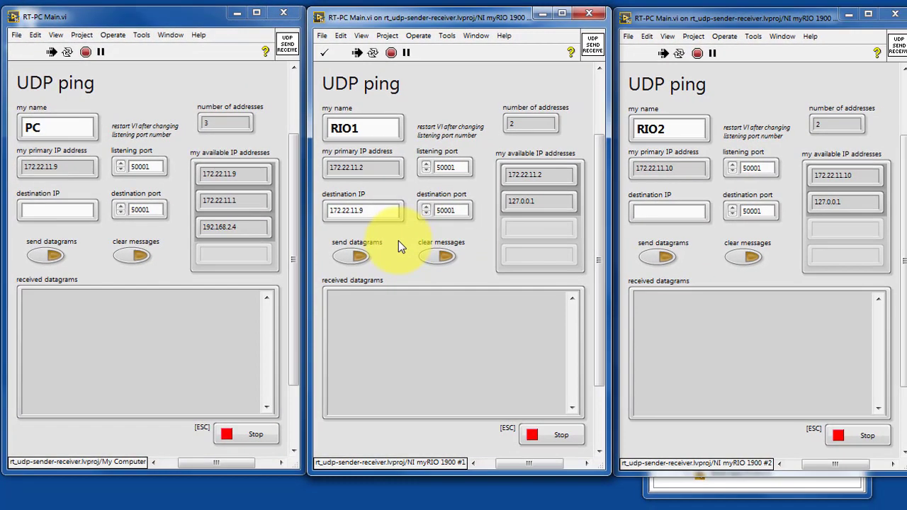
{"action": "left_click", "coordinate": [364, 255]}
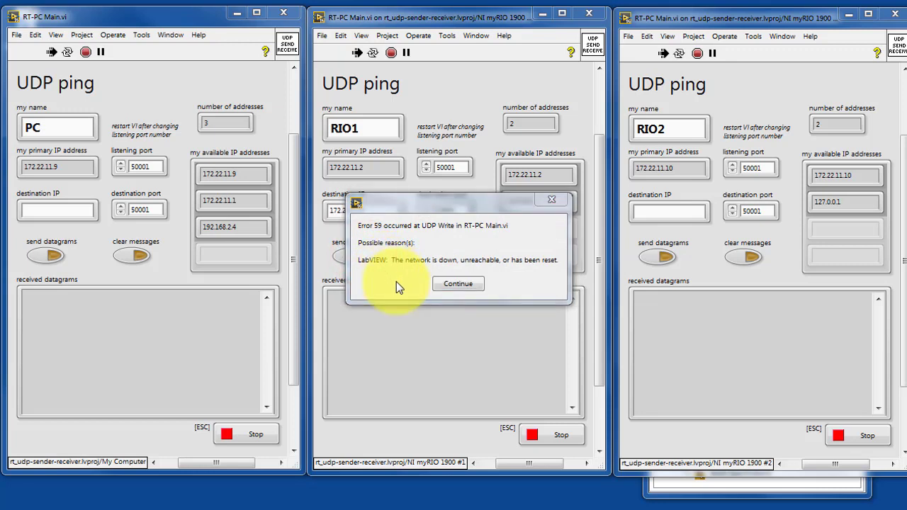
{"action": "left_click", "coordinate": [463, 284]}
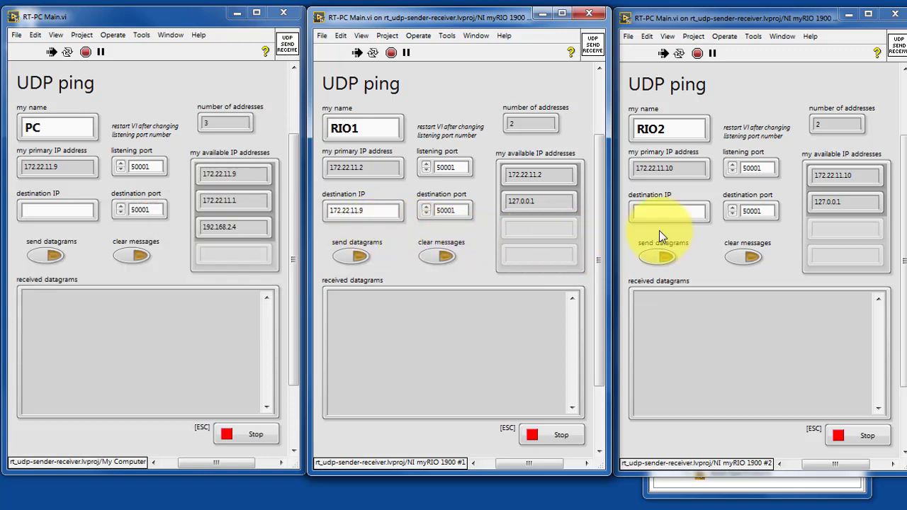
Send datagrams from RIO2 to 172.22.11.9 until the PC logs them, then stop.
{"action": "left_click", "coordinate": [678, 213]}
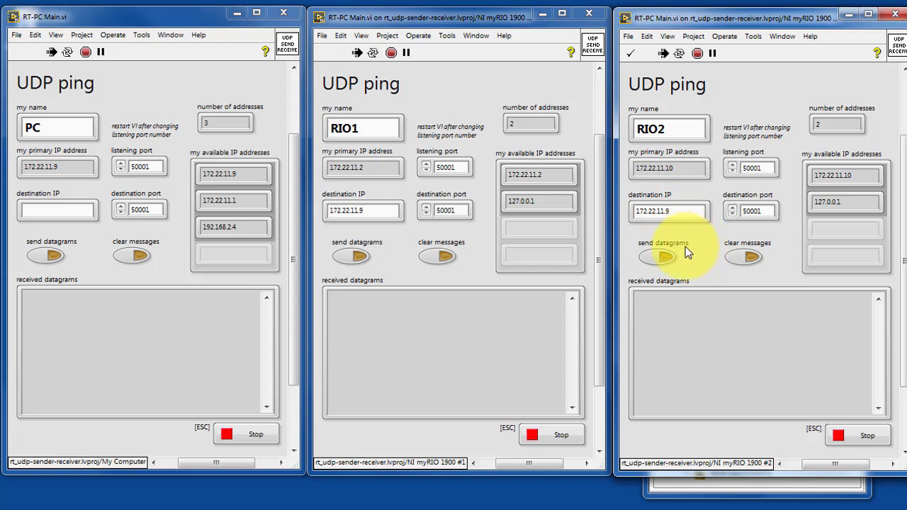
{"action": "left_click", "coordinate": [666, 259]}
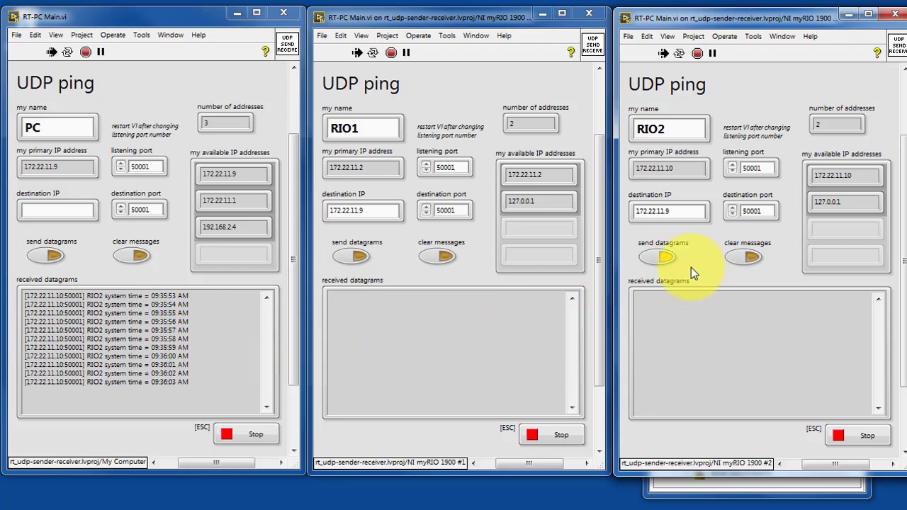
{"action": "left_click", "coordinate": [667, 258]}
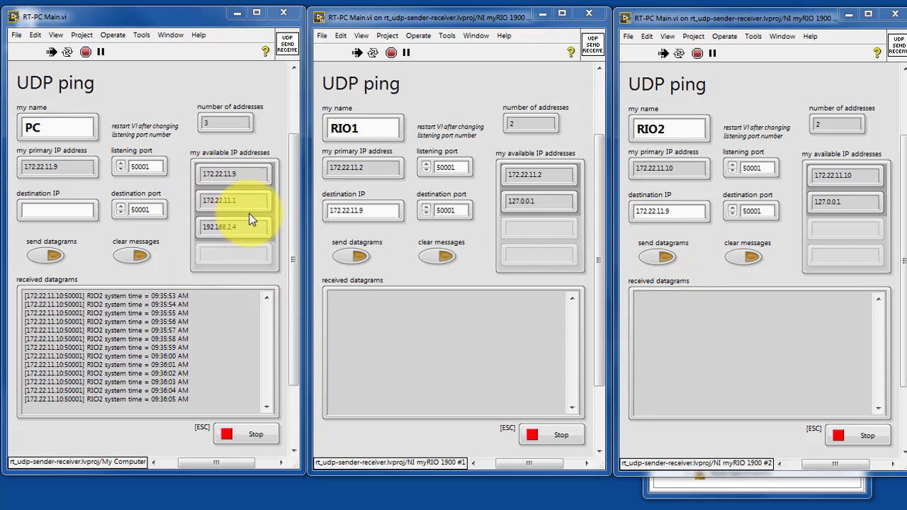
Set RIO1's destination to 172.22.11.1 and start sending datagrams to the PC.
{"action": "left_click_drag", "start_coordinate": [248, 204], "coordinate": [195, 204]}
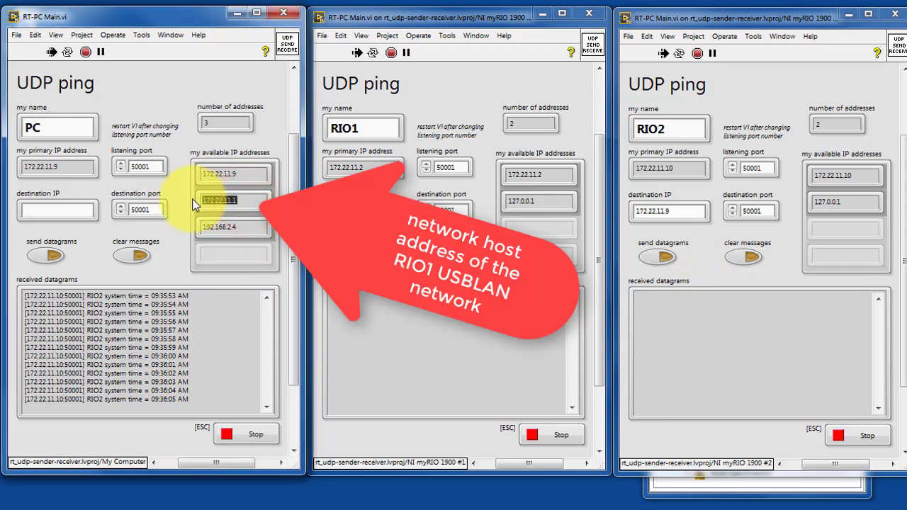
{"action": "double_click", "coordinate": [370, 209]}
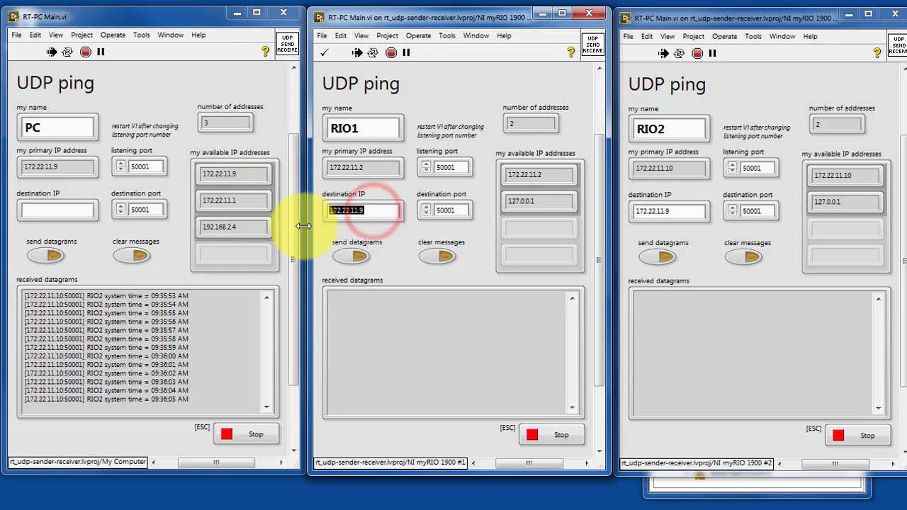
{"action": "left_click", "coordinate": [359, 258]}
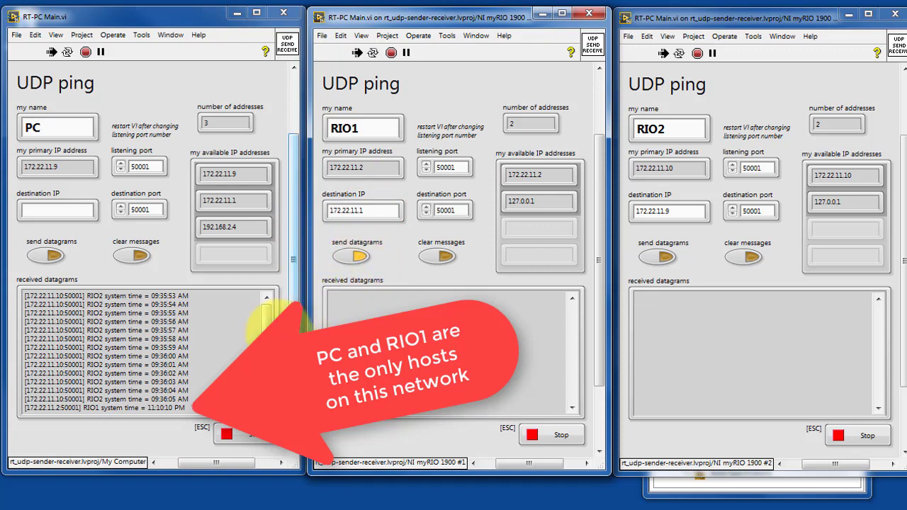
{"action": "left_click", "coordinate": [266, 323]}
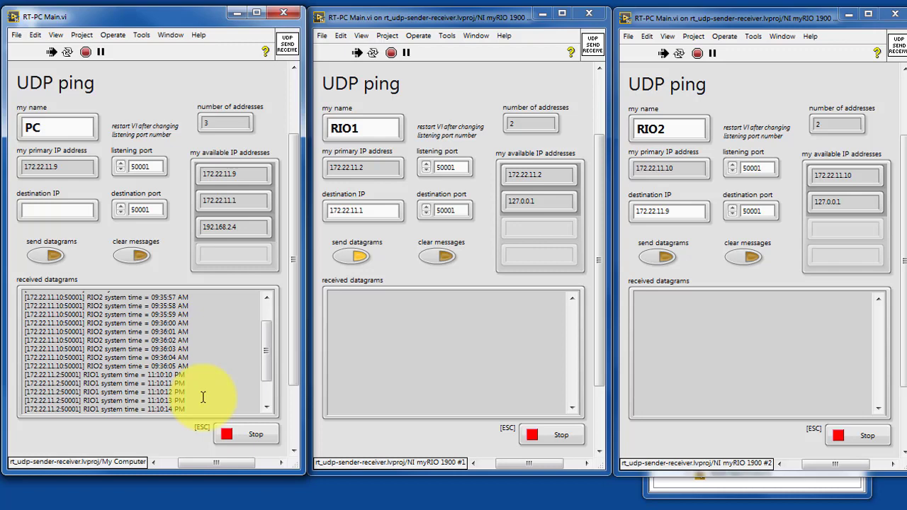
Stop RIO1, then briefly send datagrams from the PC to RIO2 at 172.22.11.10.
{"action": "left_click", "coordinate": [356, 255]}
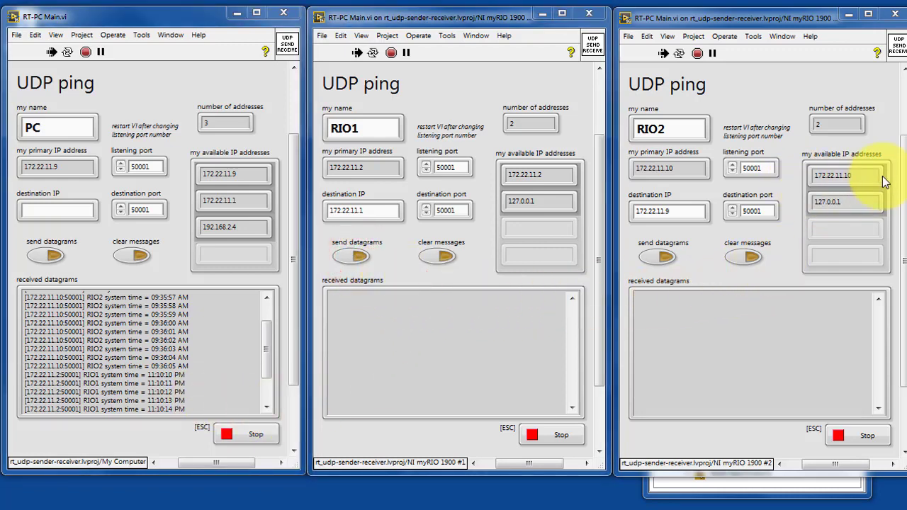
{"action": "left_click_drag", "start_coordinate": [859, 176], "coordinate": [806, 179]}
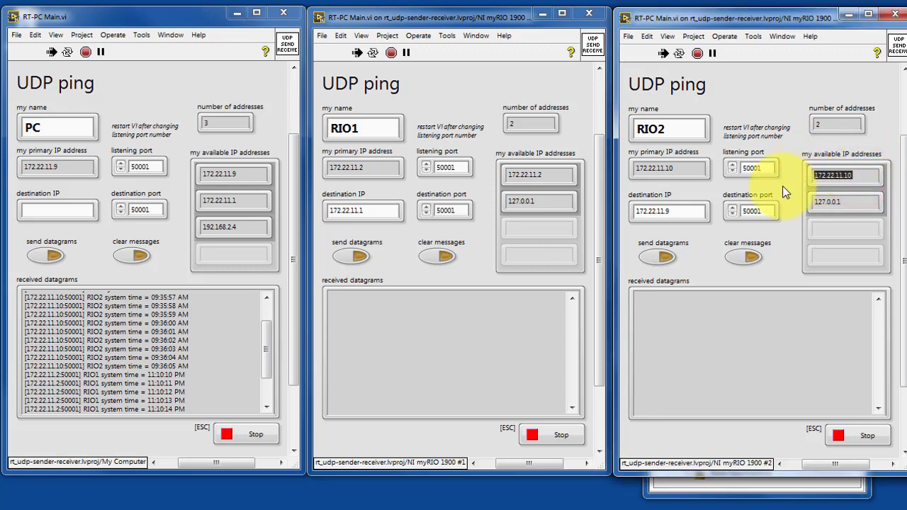
{"action": "left_click", "coordinate": [74, 210]}
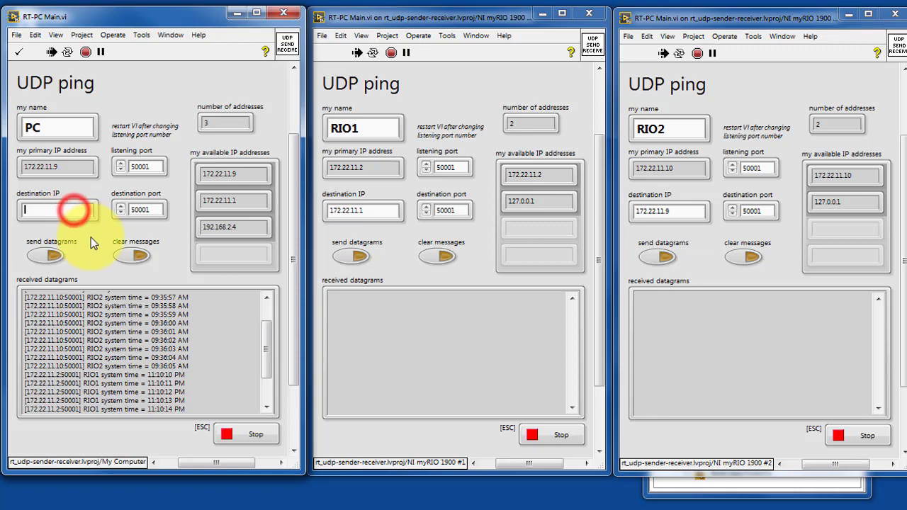
{"action": "key", "text": "ctrl+v"}
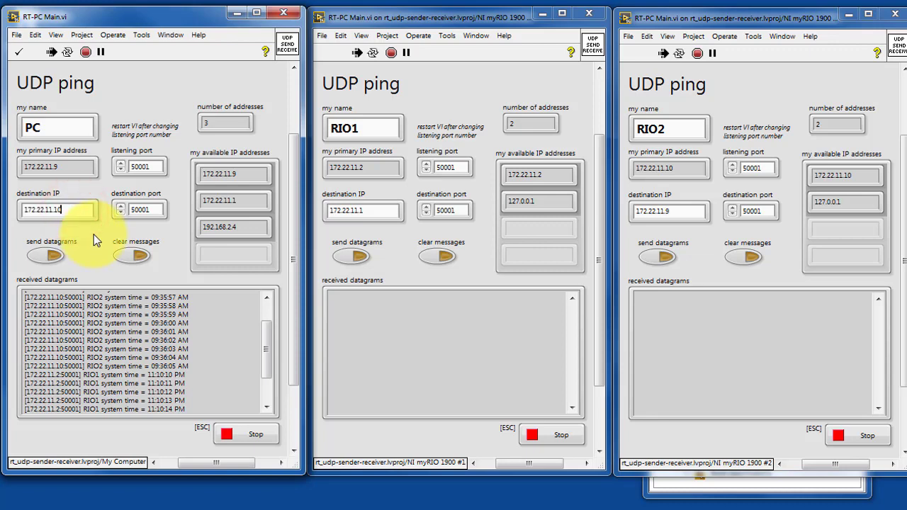
{"action": "left_click", "coordinate": [57, 259]}
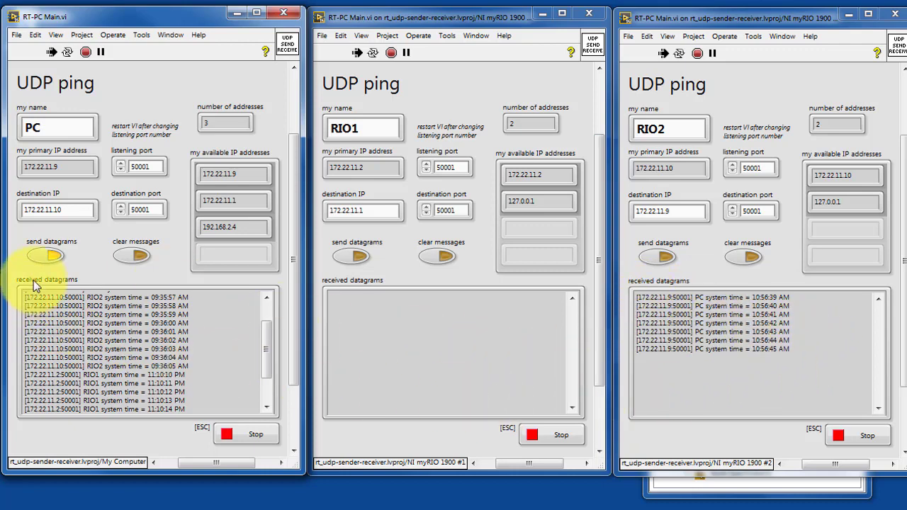
{"action": "left_click", "coordinate": [53, 257]}
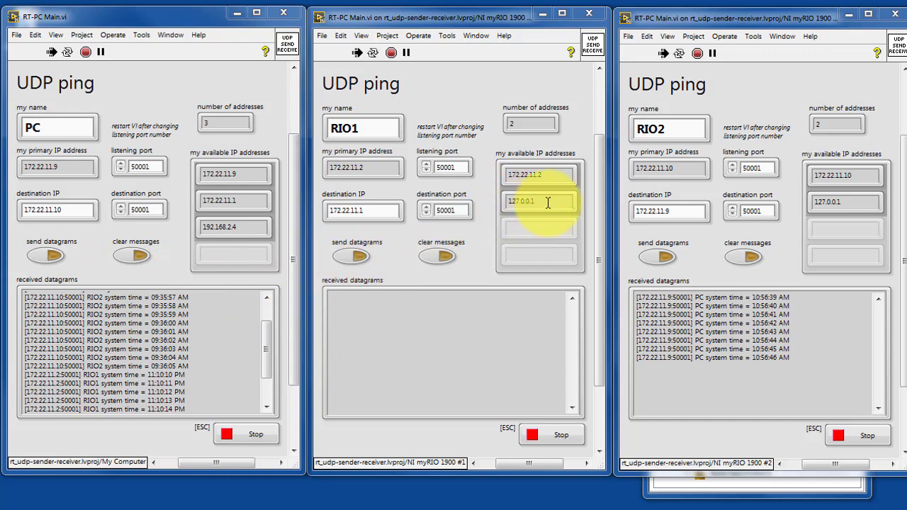
Replace RIO1's destination with loopback 127.0.0.1 and briefly send datagrams to itself.
{"action": "left_click_drag", "start_coordinate": [547, 203], "coordinate": [488, 216]}
{"action": "key", "text": "ctrl+c"}
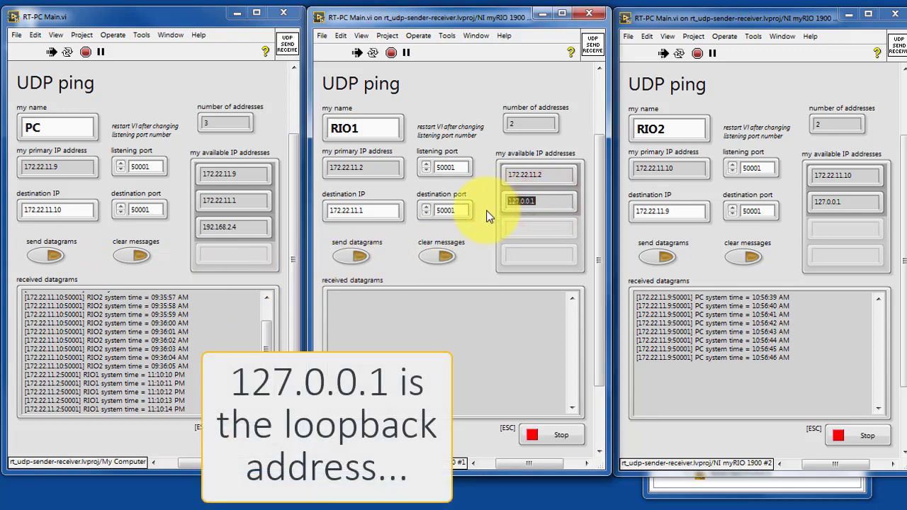
{"action": "left_click_drag", "start_coordinate": [377, 213], "coordinate": [330, 211]}
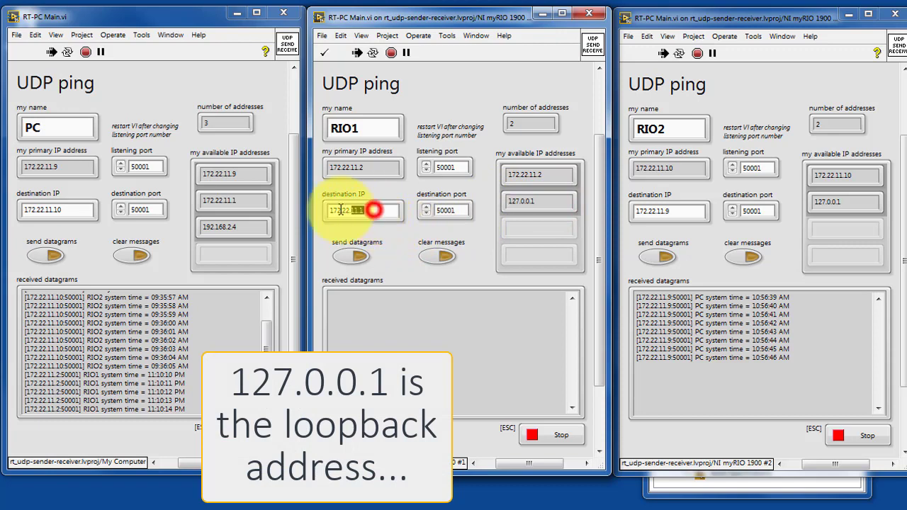
{"action": "key", "text": "ctrl+v"}
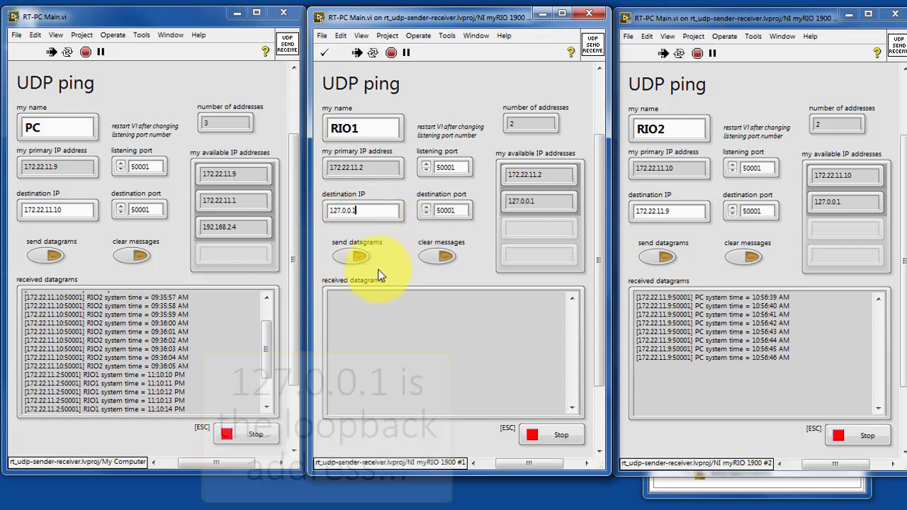
{"action": "left_click", "coordinate": [361, 256]}
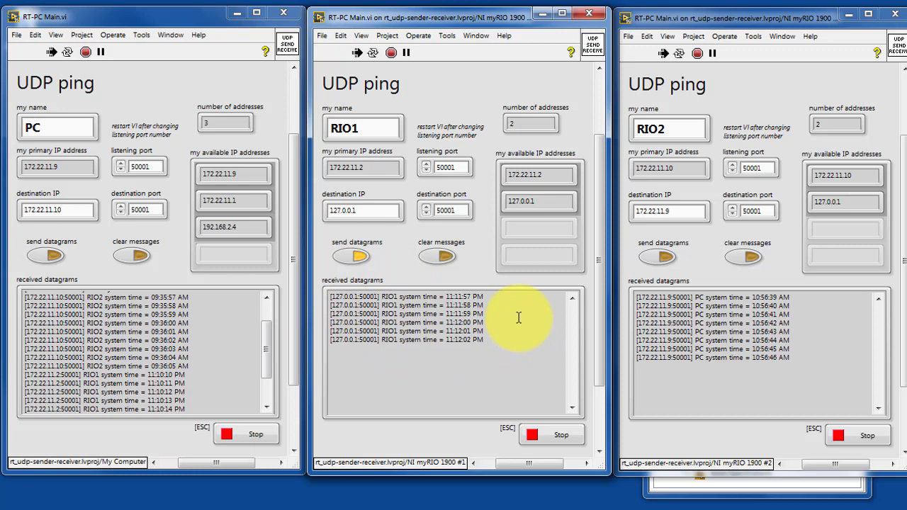
{"action": "left_click", "coordinate": [362, 256]}
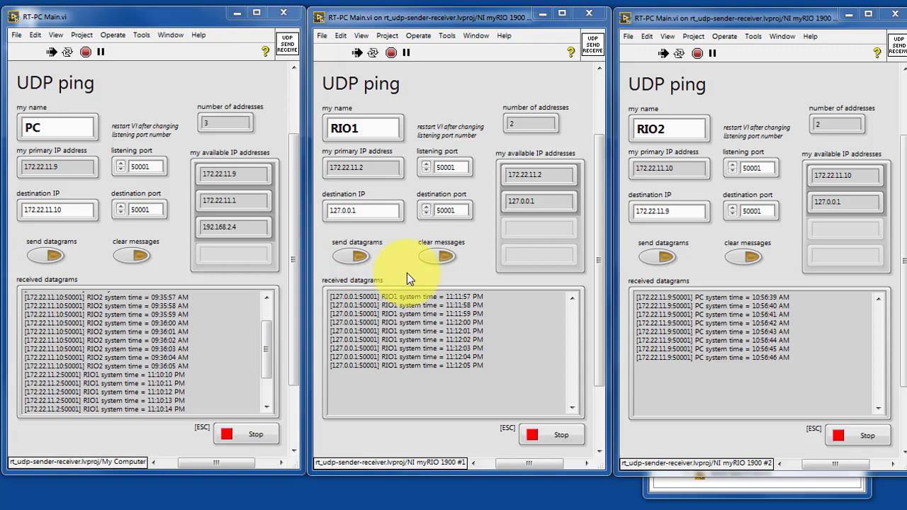
Clear RIO2's messages, set its destination to 127.0.0.1, and briefly send datagrams.
{"action": "left_click", "coordinate": [750, 260]}
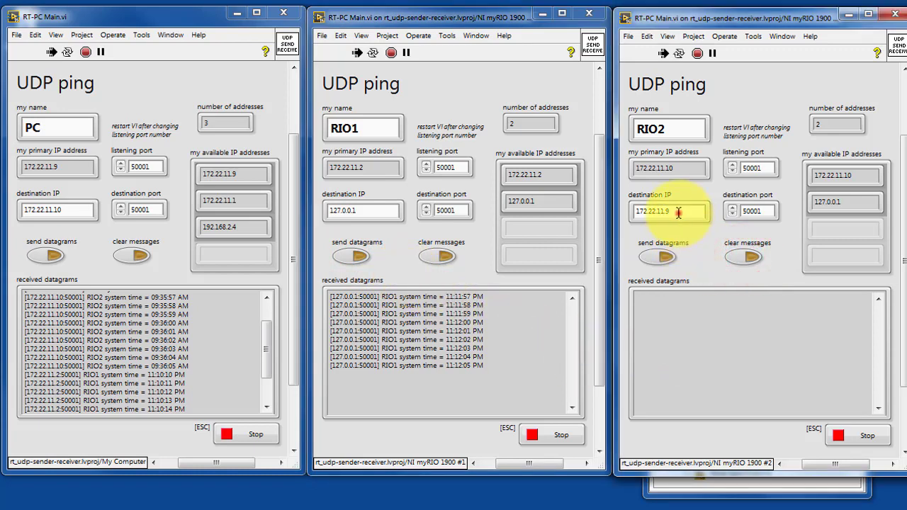
{"action": "left_click_drag", "start_coordinate": [678, 211], "coordinate": [617, 210]}
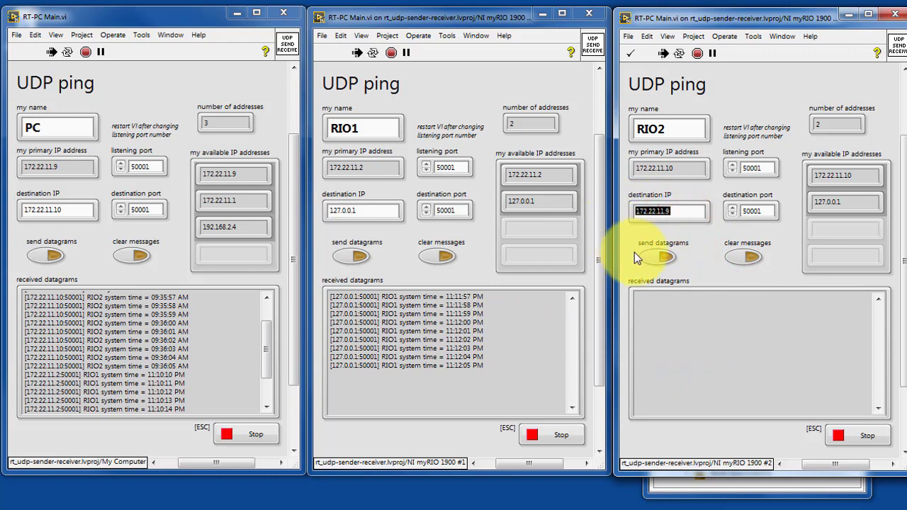
{"action": "key", "text": "ctrl+v"}
{"action": "left_click", "coordinate": [667, 256]}
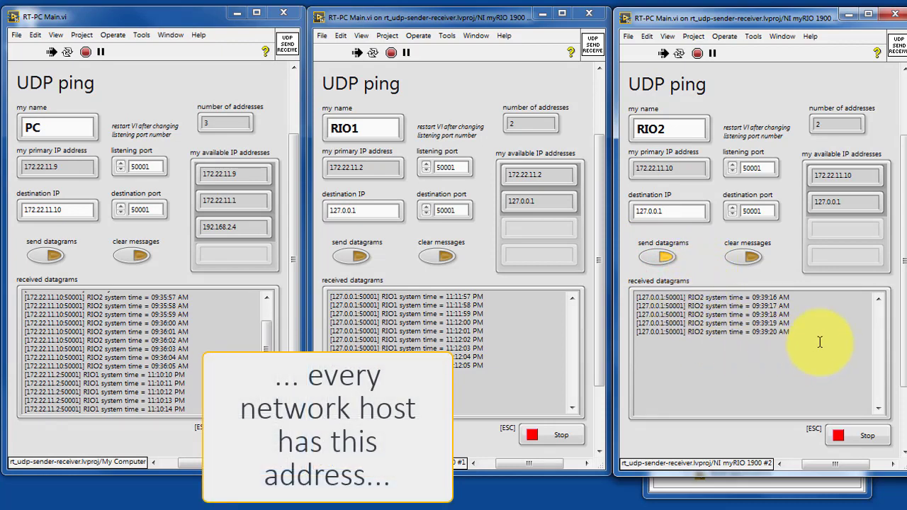
{"action": "left_click", "coordinate": [662, 258]}
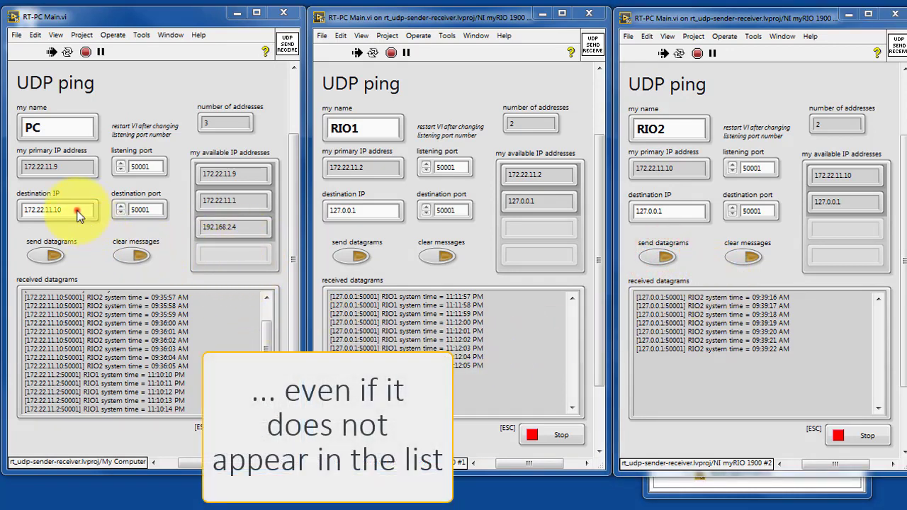
Set the PC's destination to 127.0.0.1, clear its messages, and briefly send datagrams.
{"action": "left_click_drag", "start_coordinate": [77, 210], "coordinate": [28, 213]}
{"action": "type", "text": "127.0.0.1"}
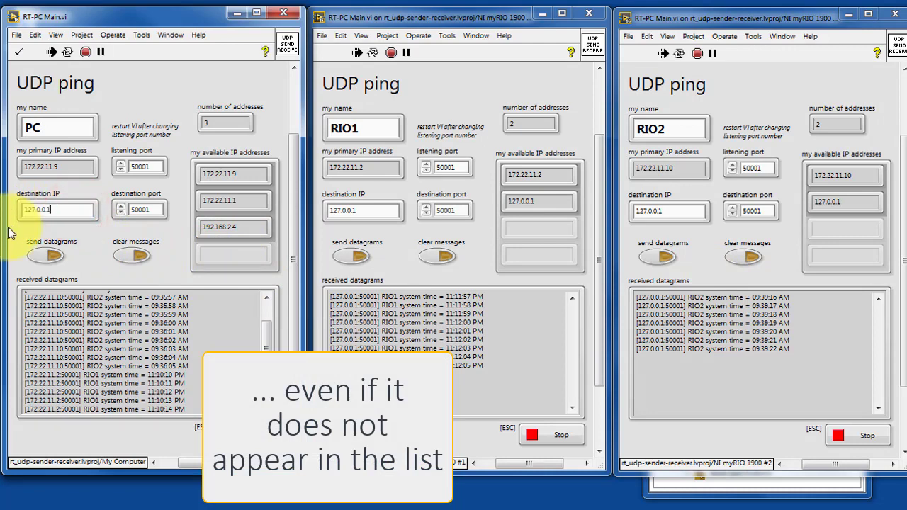
{"action": "left_click", "coordinate": [127, 255]}
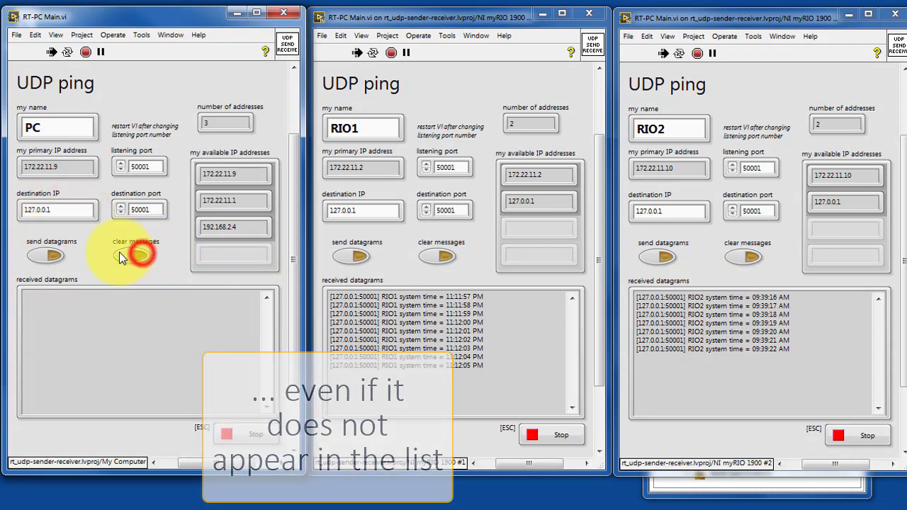
{"action": "left_click", "coordinate": [55, 256]}
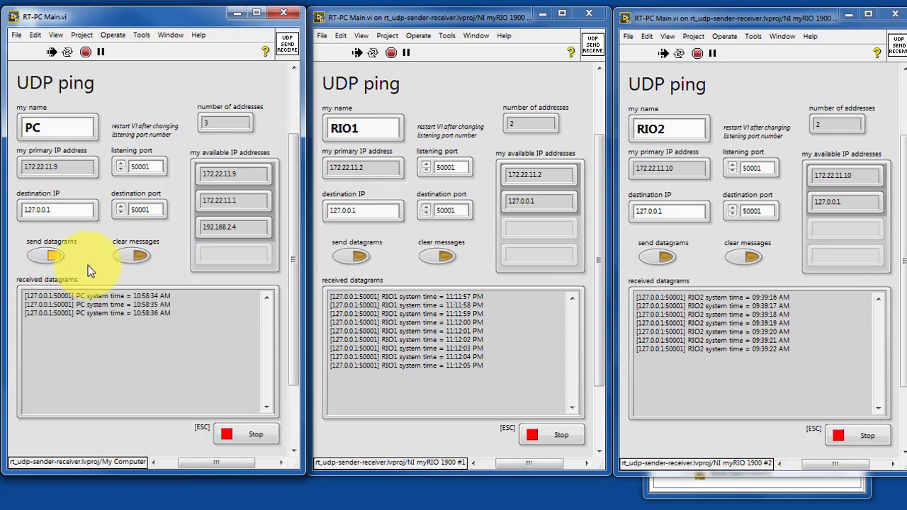
{"action": "left_click", "coordinate": [55, 255]}
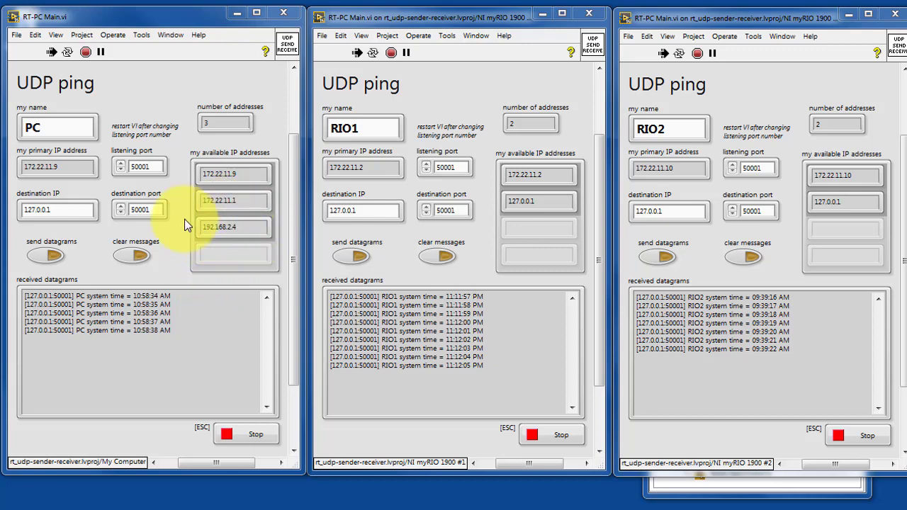
Paste the PC's wireless 192.168.2.4 into RIO1's destination, try sending, and dismiss Error 59.
{"action": "left_click_drag", "start_coordinate": [237, 226], "coordinate": [196, 236]}
{"action": "key", "text": "ctrl+c"}
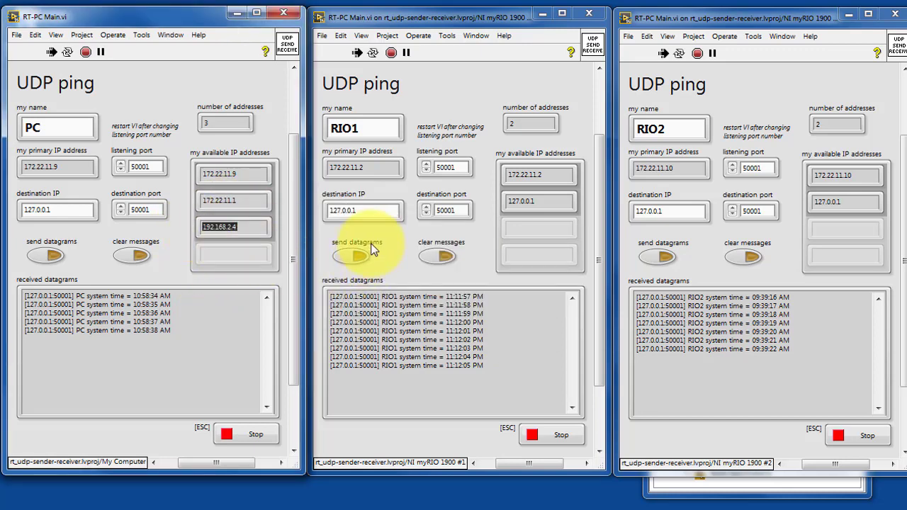
{"action": "left_click_drag", "start_coordinate": [371, 211], "coordinate": [333, 211]}
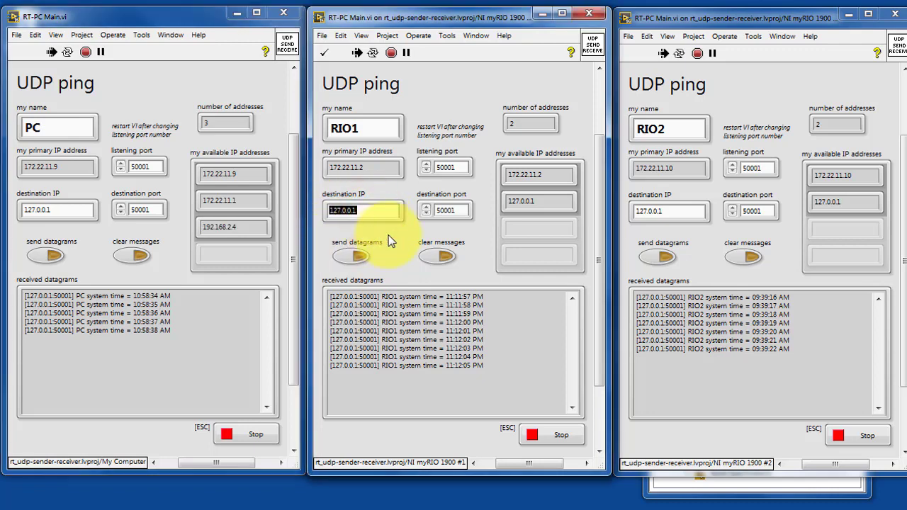
{"action": "key", "text": "ctrl+v"}
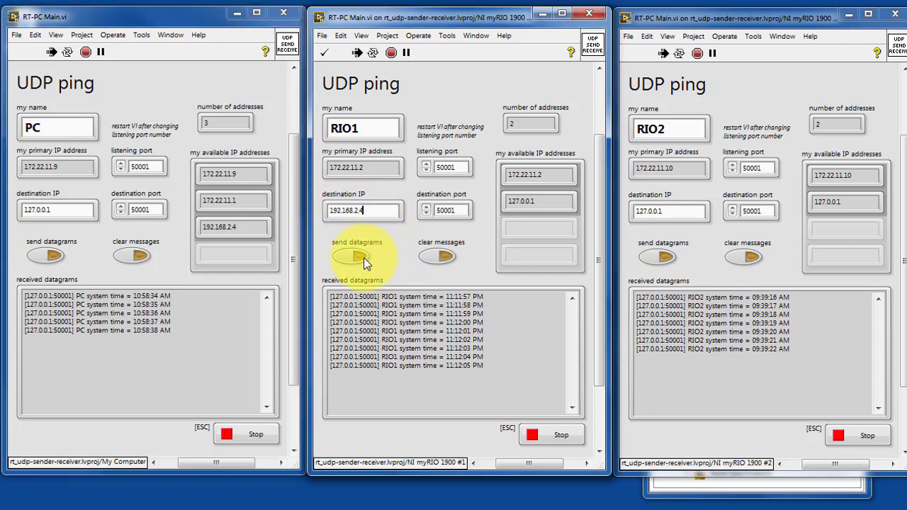
{"action": "left_click", "coordinate": [363, 256]}
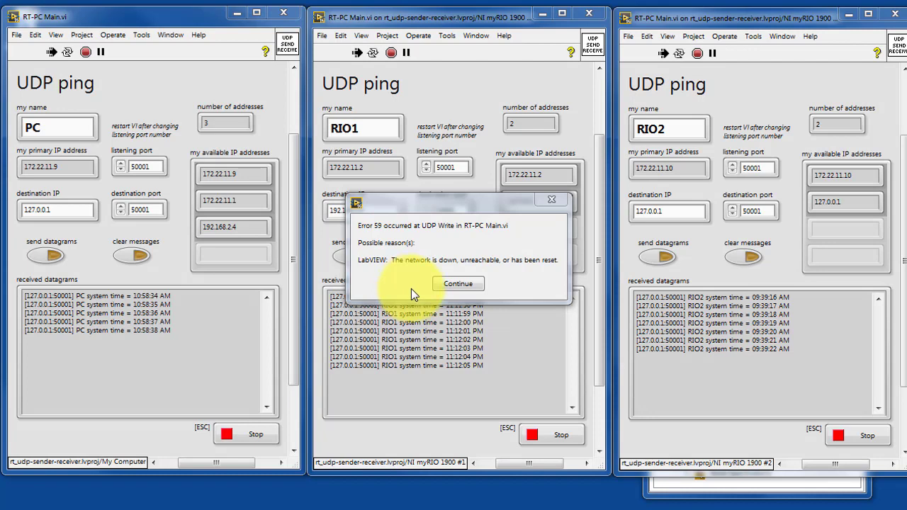
{"action": "left_click", "coordinate": [467, 284]}
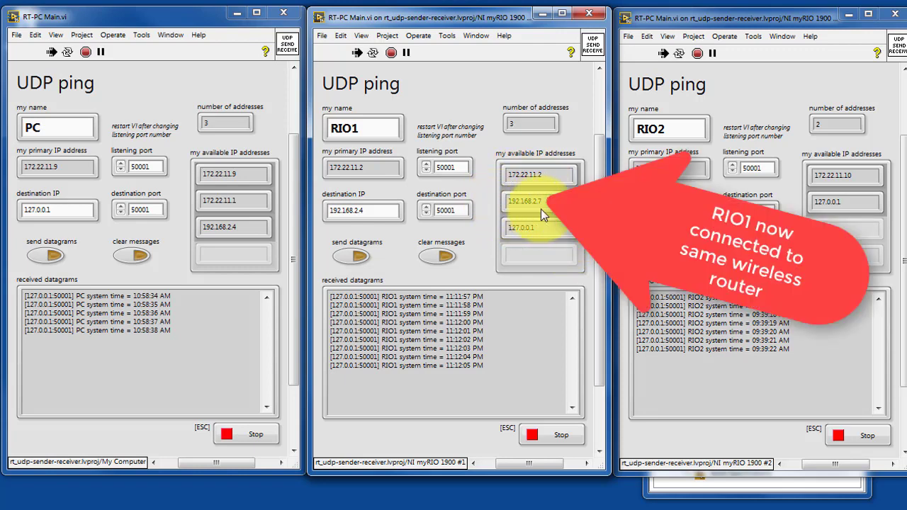
Briefly send wireless datagrams from RIO1 to the PC (from 192.168.2.7), then stop the PC VI.
{"action": "left_click", "coordinate": [361, 256]}
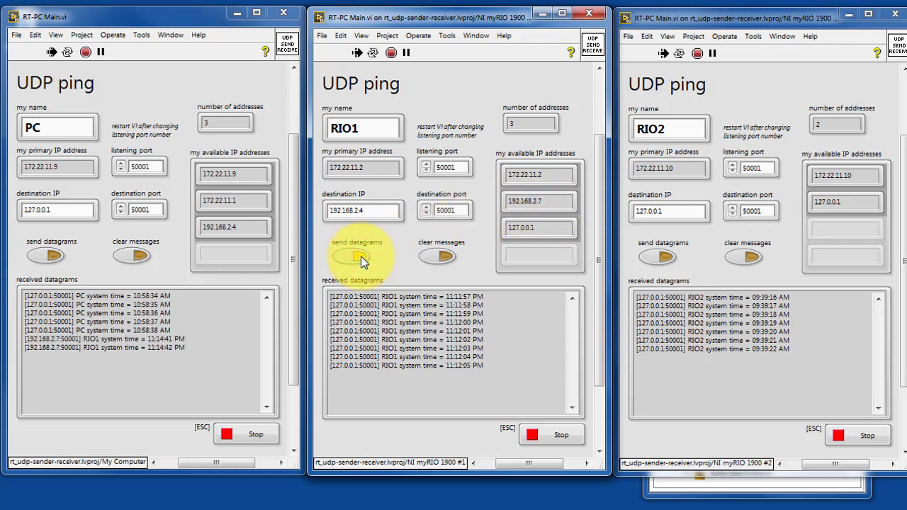
{"action": "left_click", "coordinate": [360, 257]}
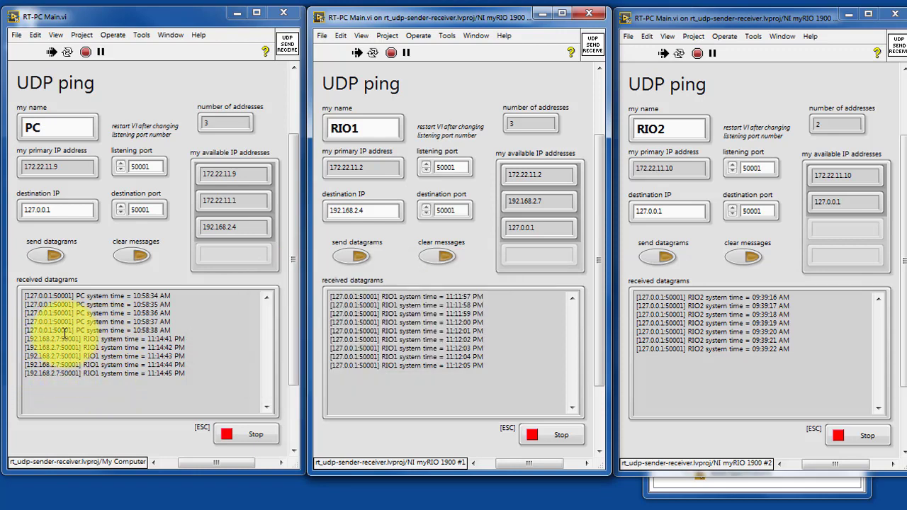
{"action": "left_click", "coordinate": [243, 434]}
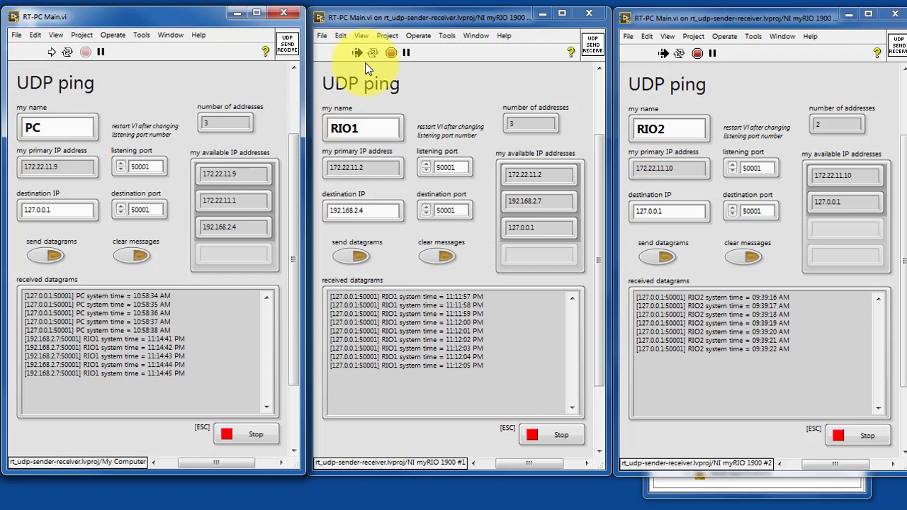
Stop the RIO1 UDP ping VI, then the RIO2 one.
{"action": "left_click", "coordinate": [559, 437]}
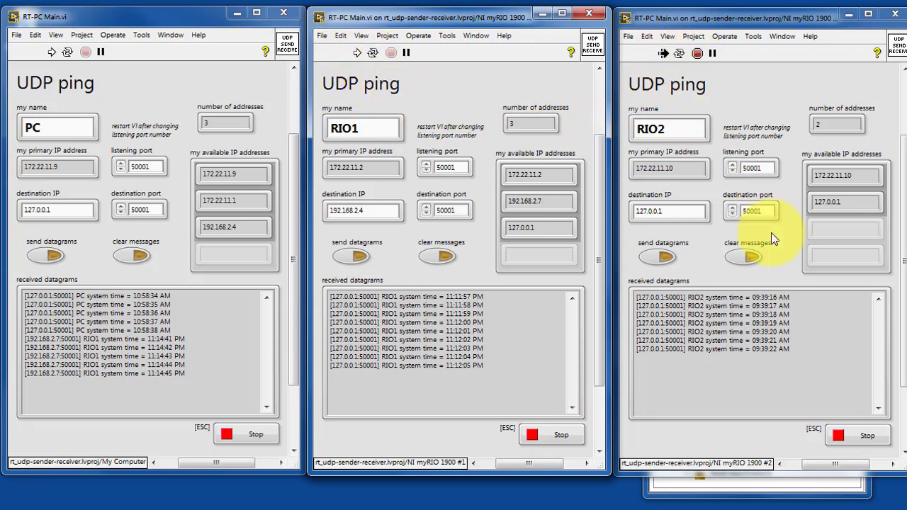
{"action": "left_click", "coordinate": [879, 436]}
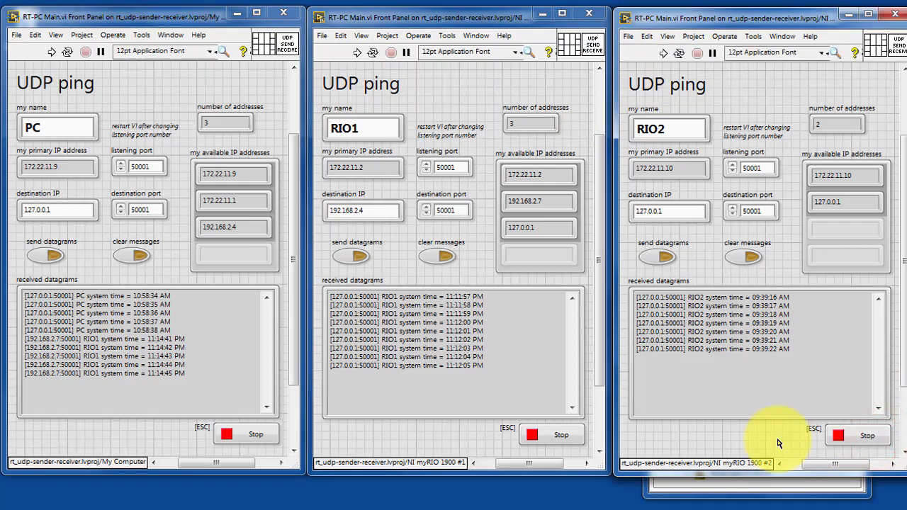